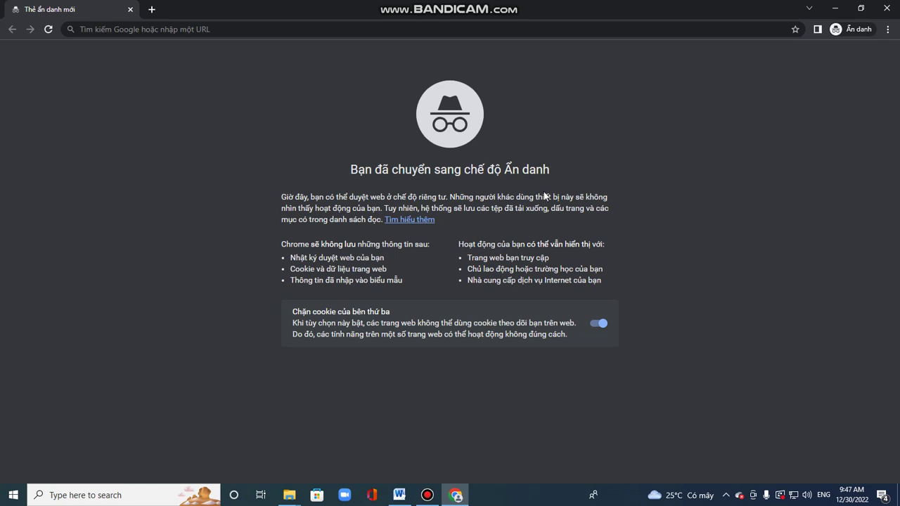
Load mail.google.com in the incognito tab, correcting the mistyped address first
click(301, 28)
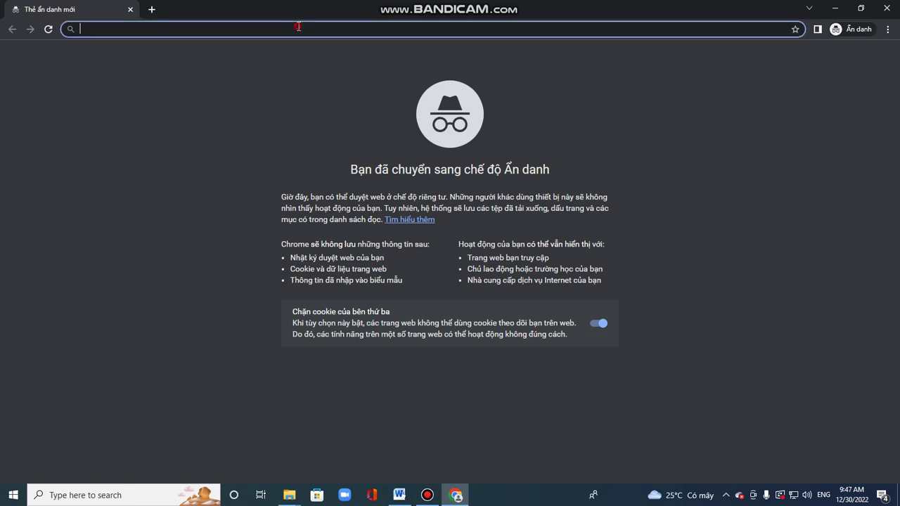
text(mail)
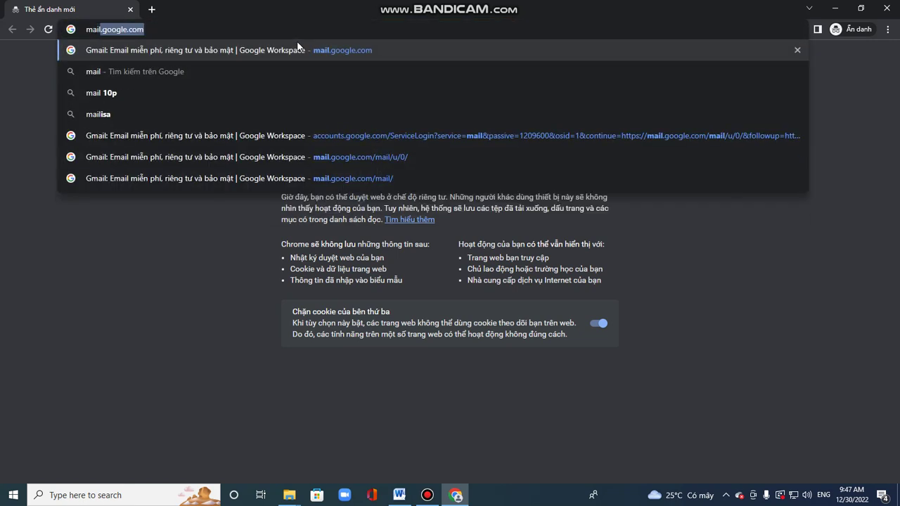
text(.googler)
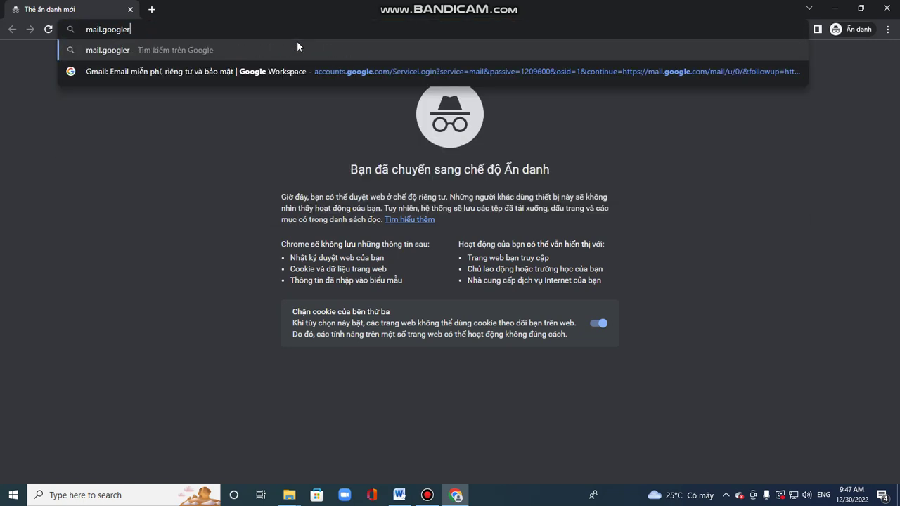
key(BackSpace)
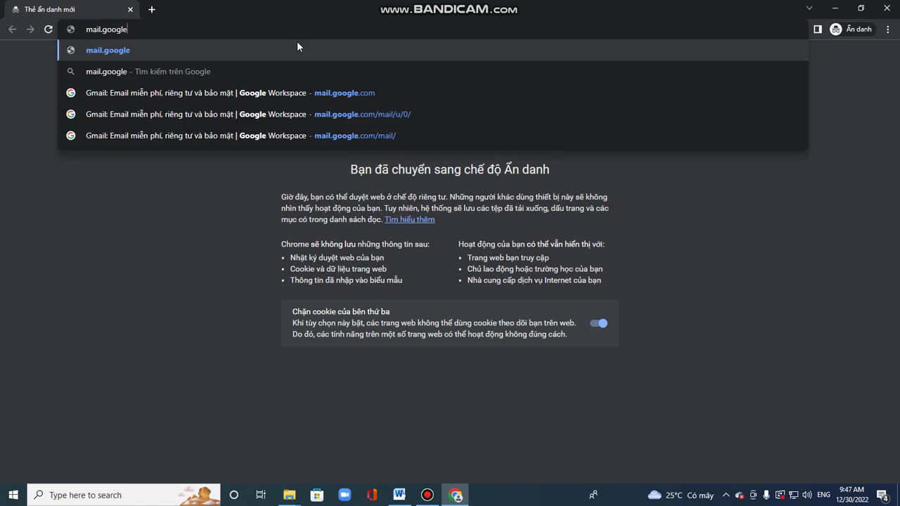
text(.com)
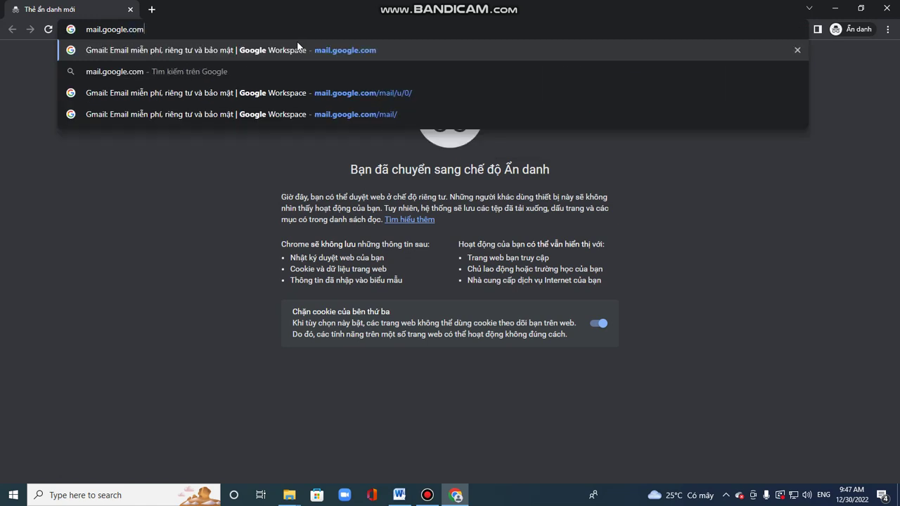
key(Return)
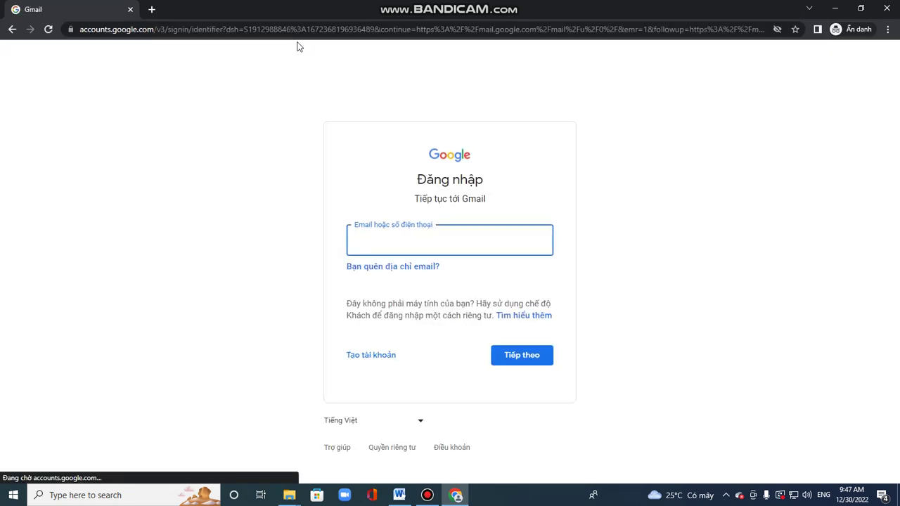
Change the Gmail sign-in page language from Tiếng Việt to English (United States)
click(415, 428)
scroll(380, 204, up, 3)
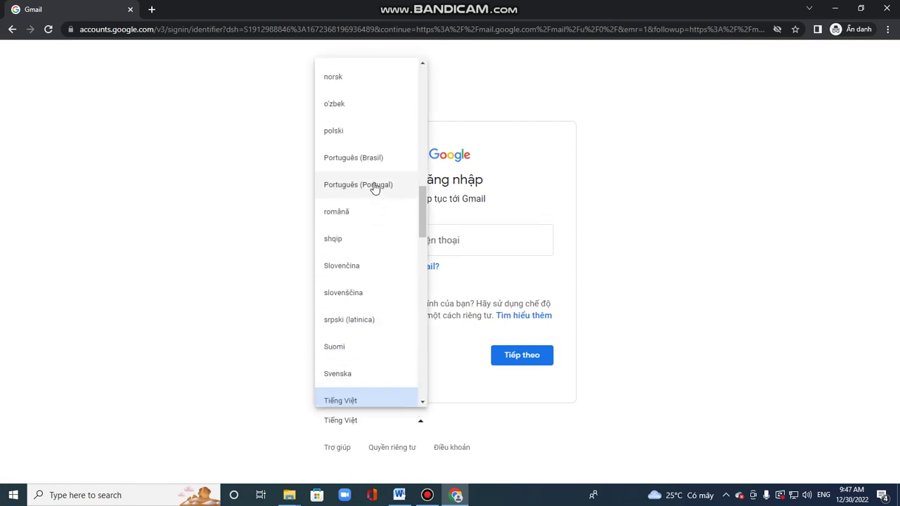
scroll(375, 187, up, 10)
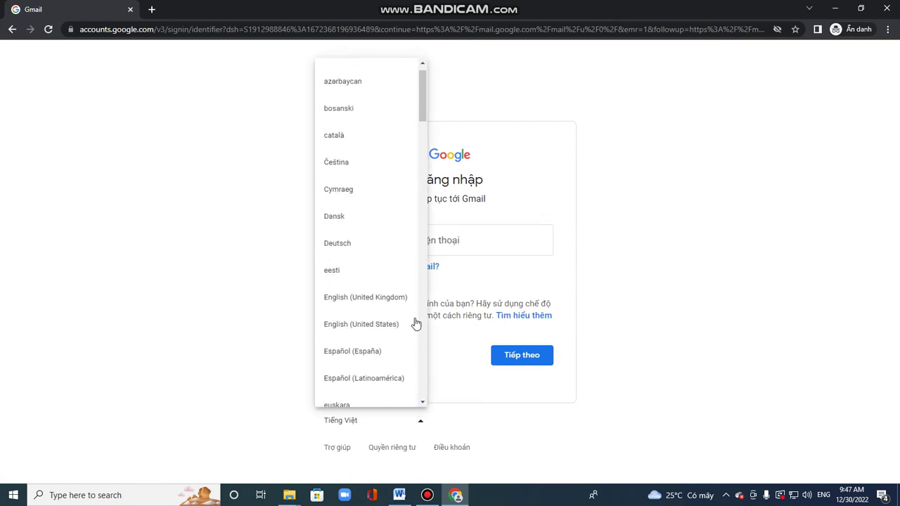
click(394, 323)
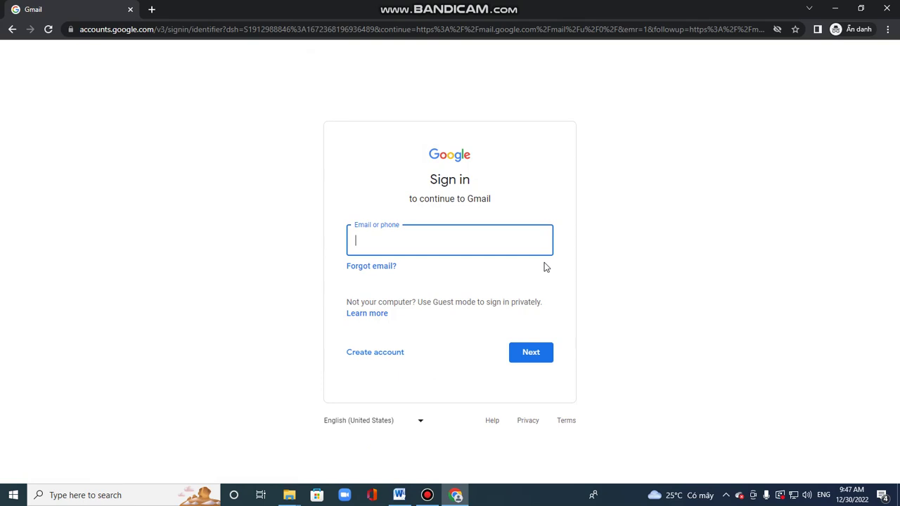
Show the Create account options below the email field
click(377, 361)
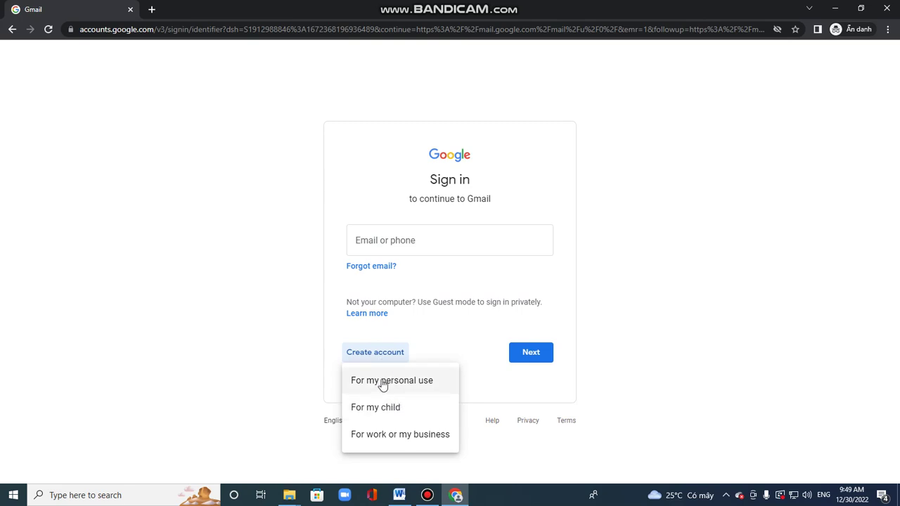
Choose For my personal use and enter the first name, last name and desired Gmail username
click(383, 384)
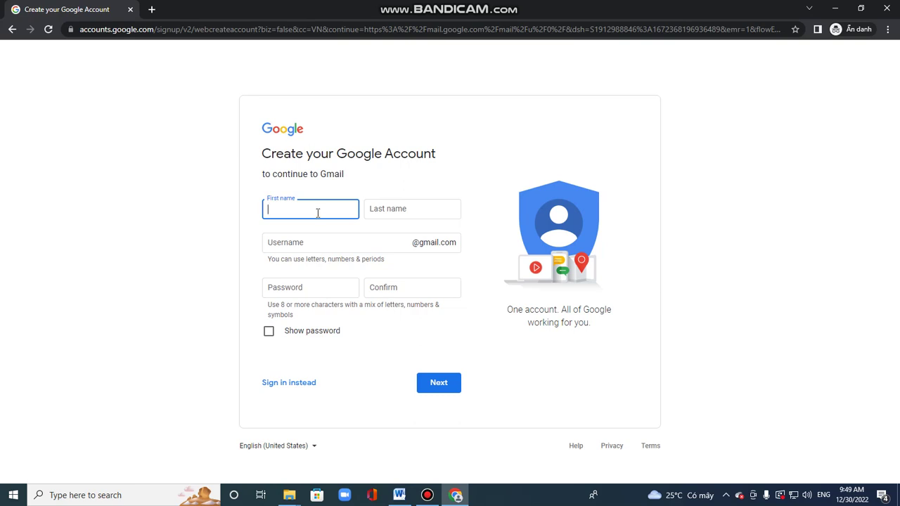
key(Tab)
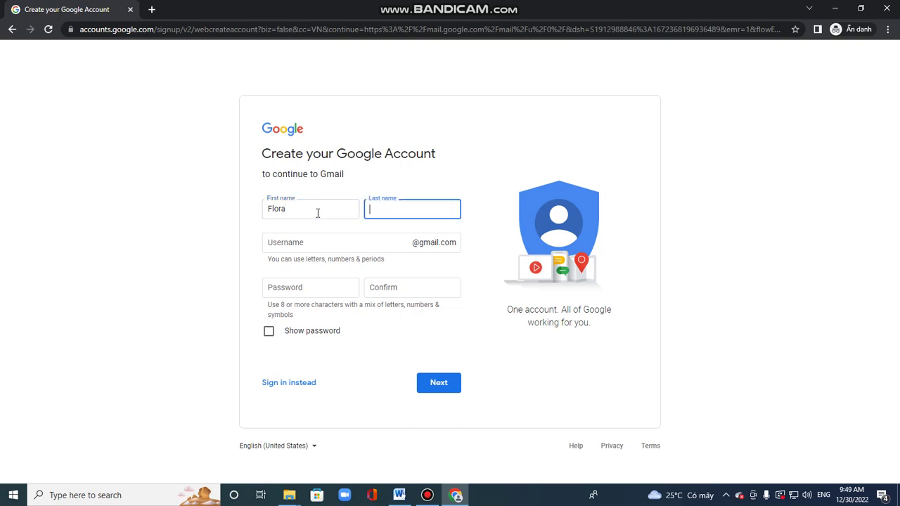
key(Tab)
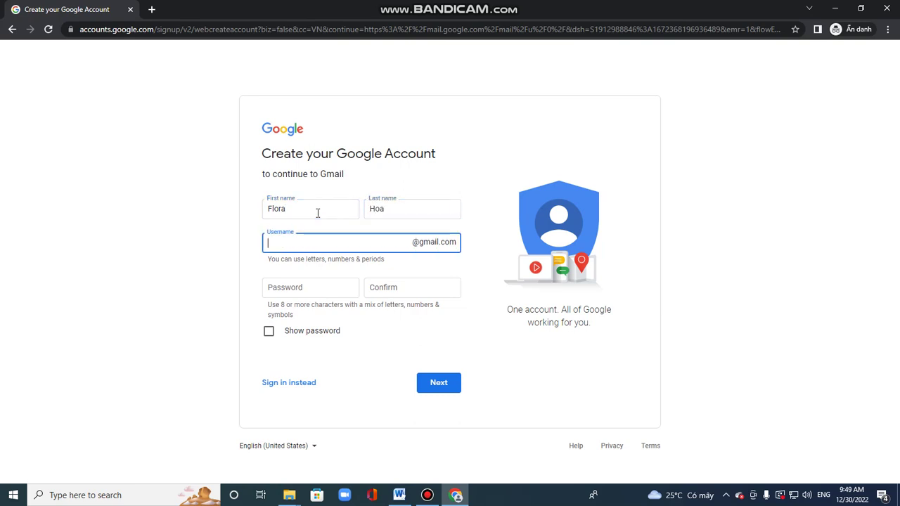
click(328, 241)
drag(325, 241, 268, 241)
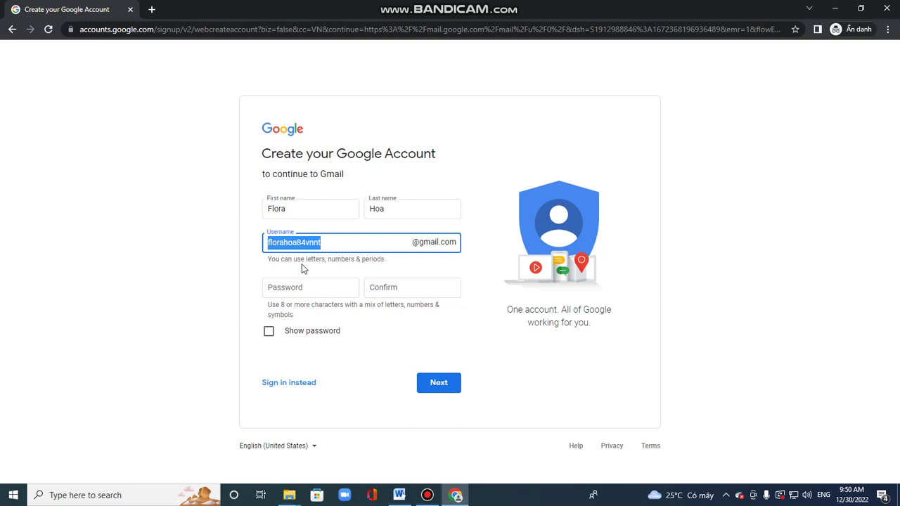
click(328, 289)
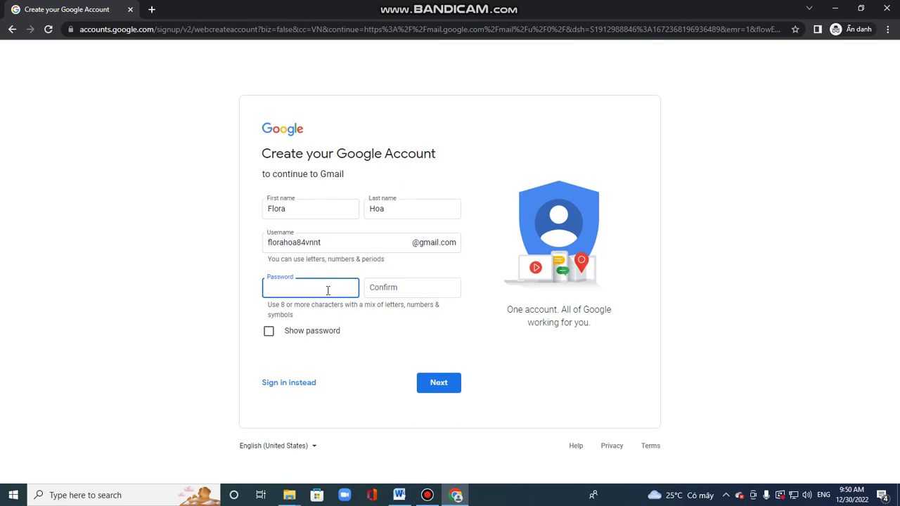
Enter the account password in both password fields and submit the account details
text(••••••••••)
key(Tab)
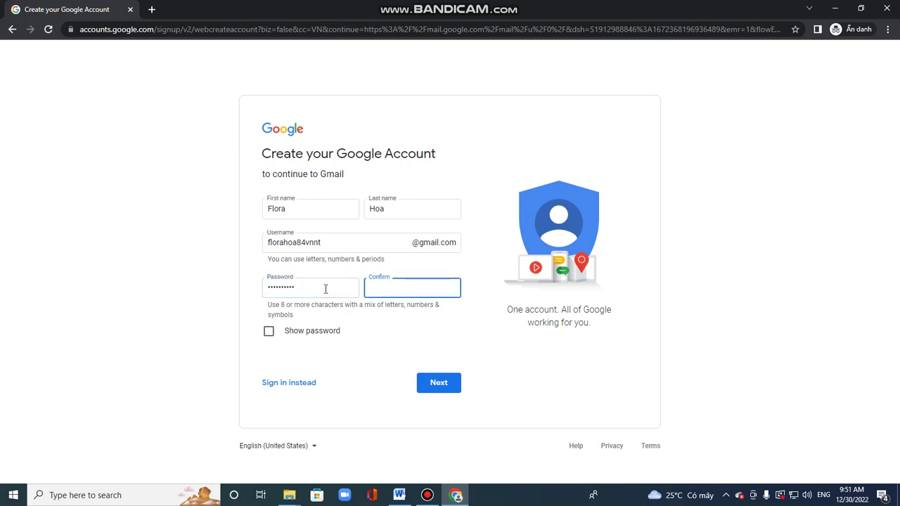
text(••••••••••)
click(436, 380)
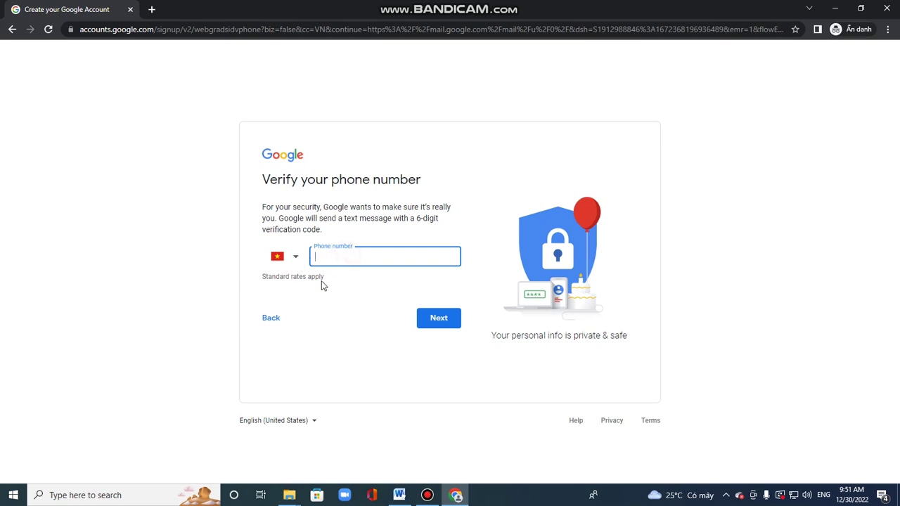
Enter the mobile phone number and request a verification text
click(432, 320)
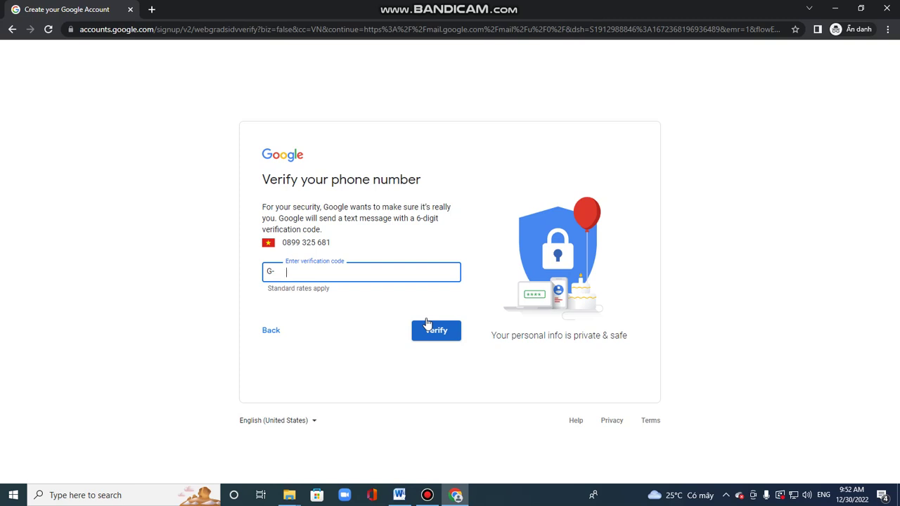
Enter the texted six-digit verification code and verify it
click(443, 336)
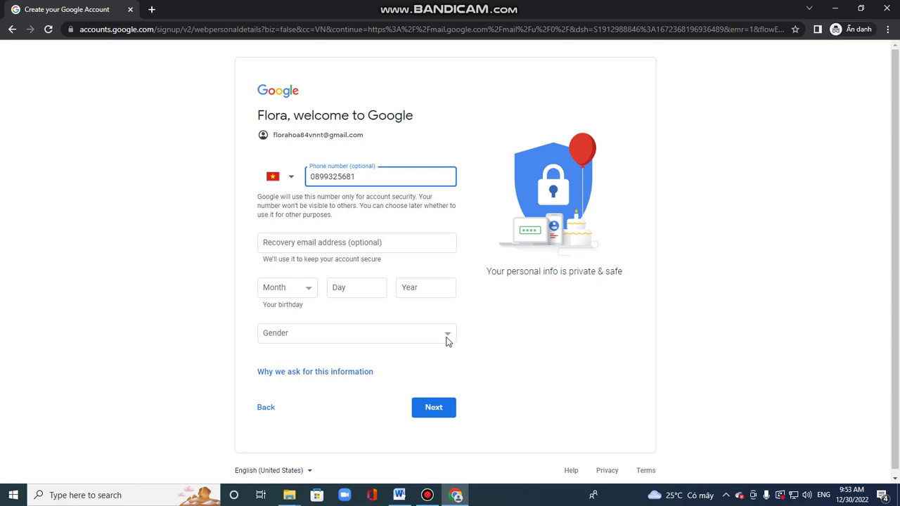
Enter a backup email address in the Recovery email address field
click(387, 242)
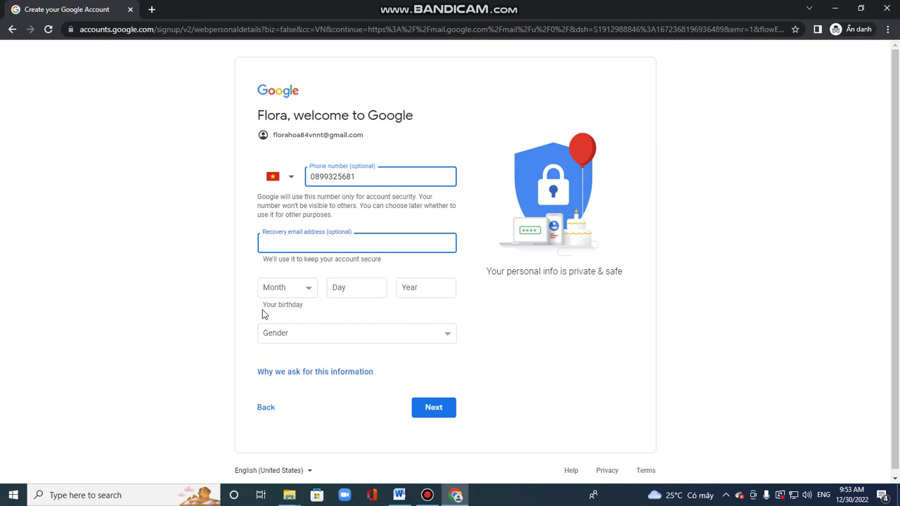
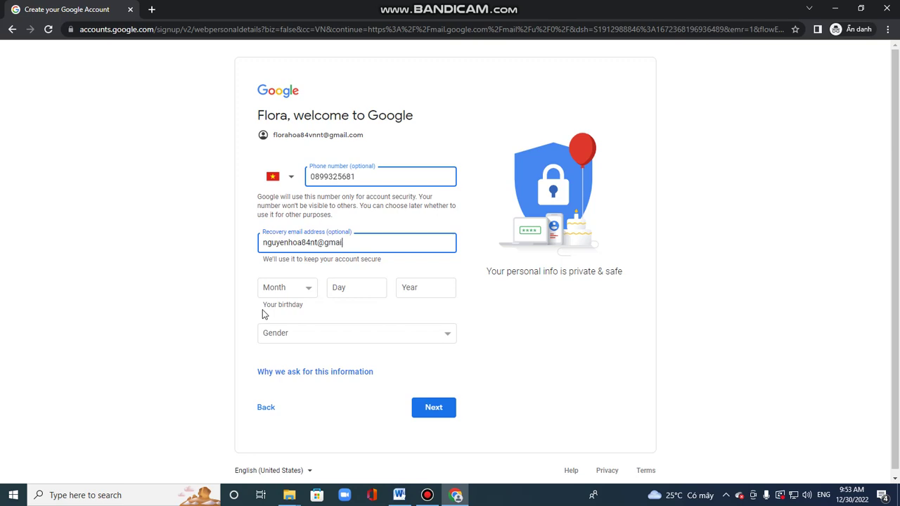
click(292, 291)
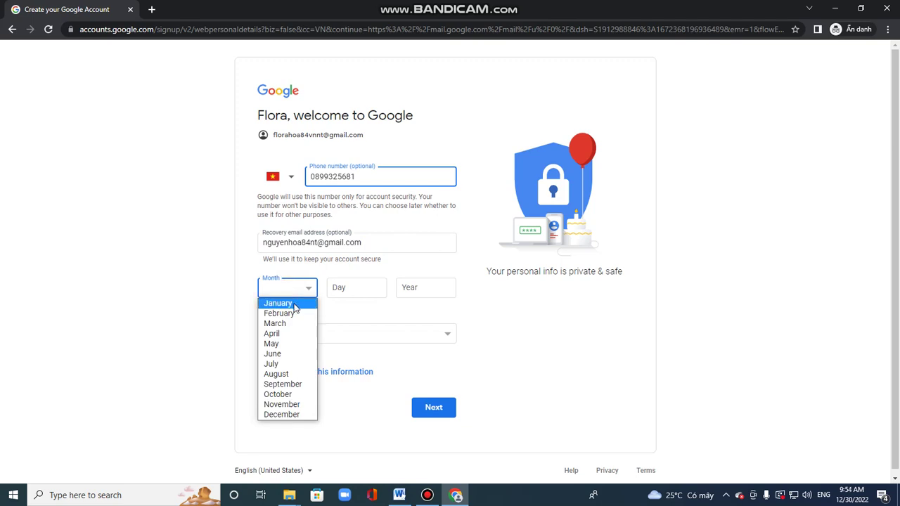
click(293, 306)
click(339, 290)
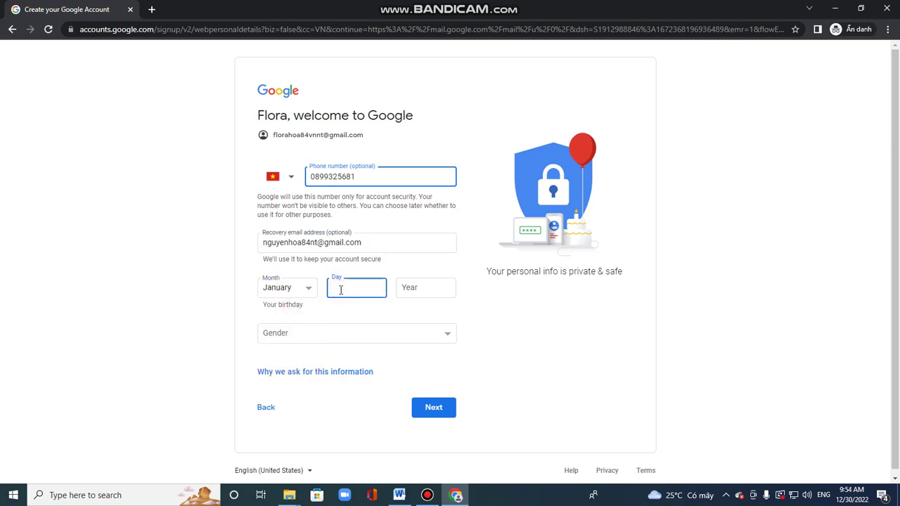
text(1)
click(435, 286)
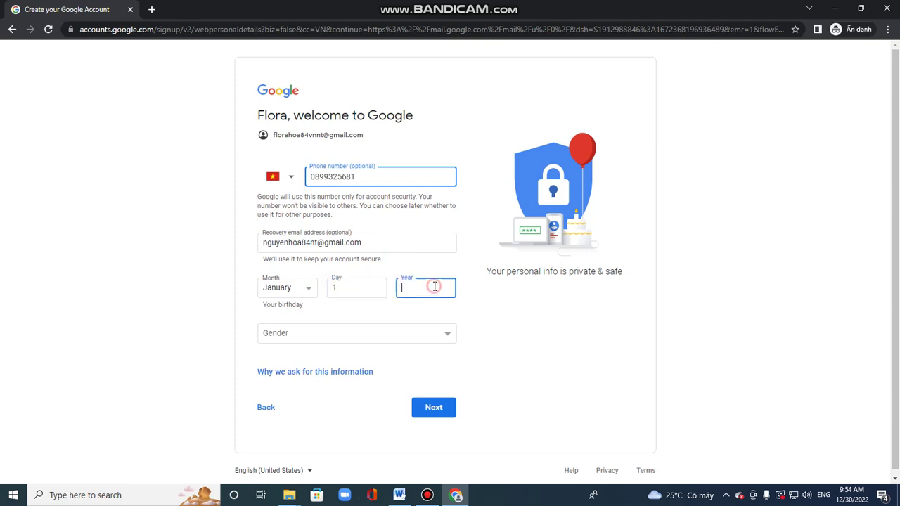
text(1988)
click(399, 339)
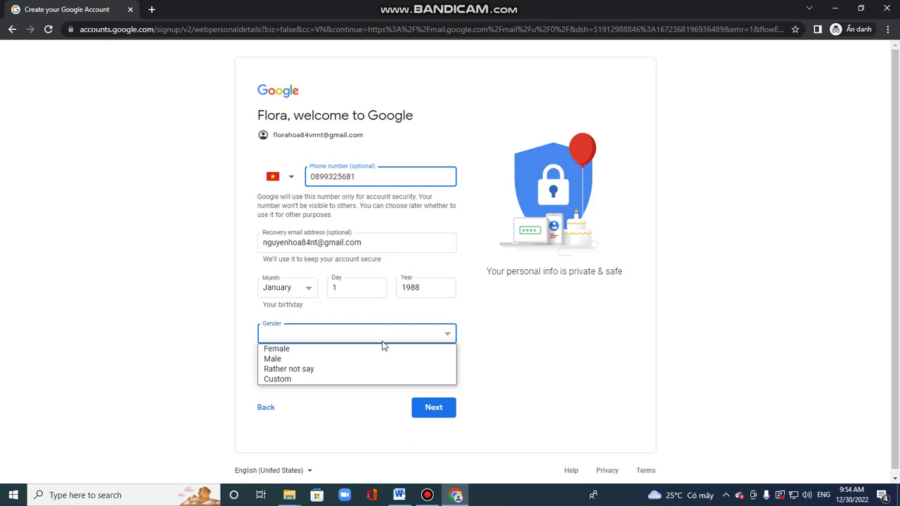
click(368, 350)
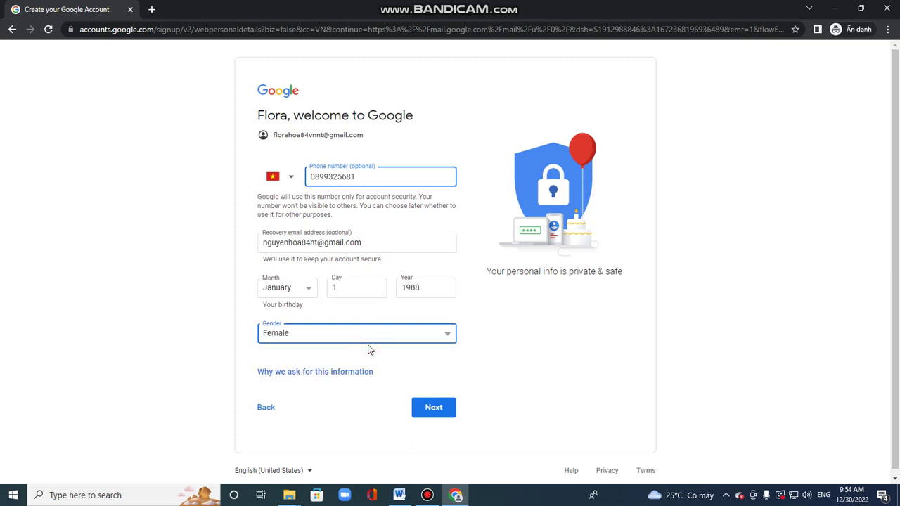
click(429, 408)
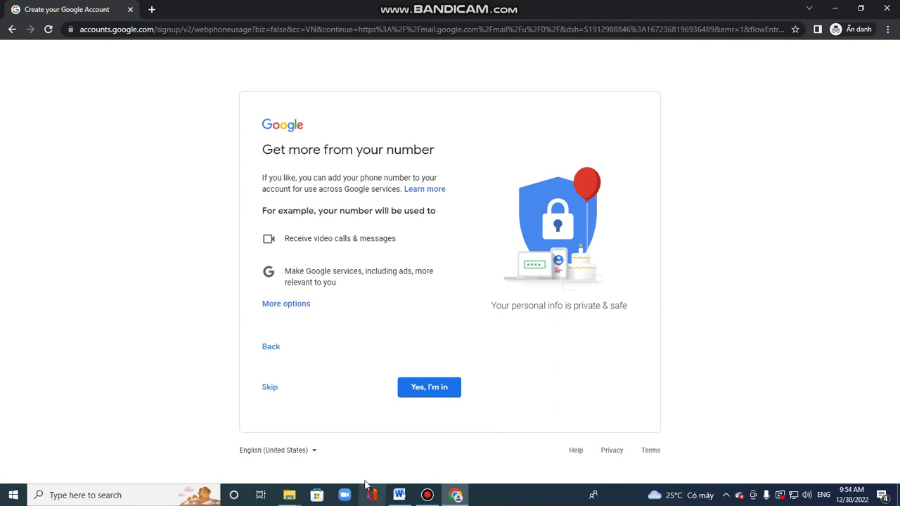
Skip the extra phone-number uses and agree to Google's Privacy and Terms
click(262, 387)
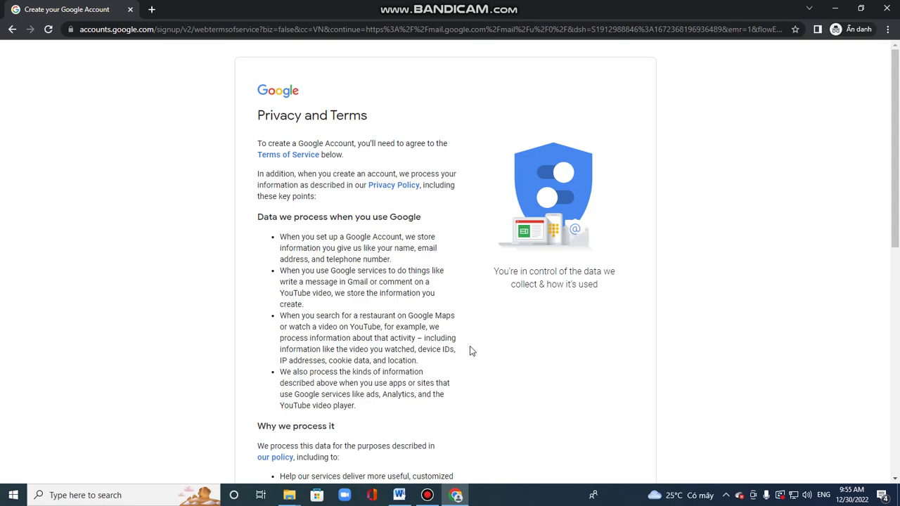
scroll(424, 311, down, 6)
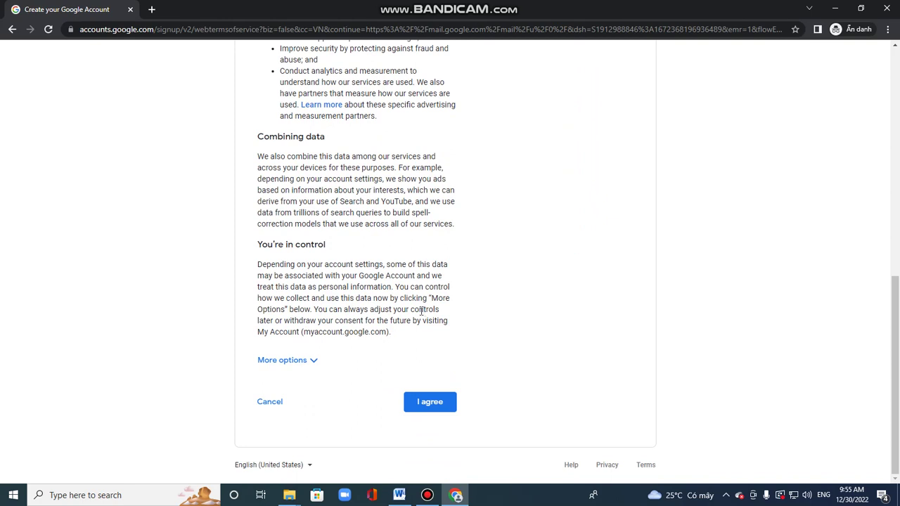
click(430, 403)
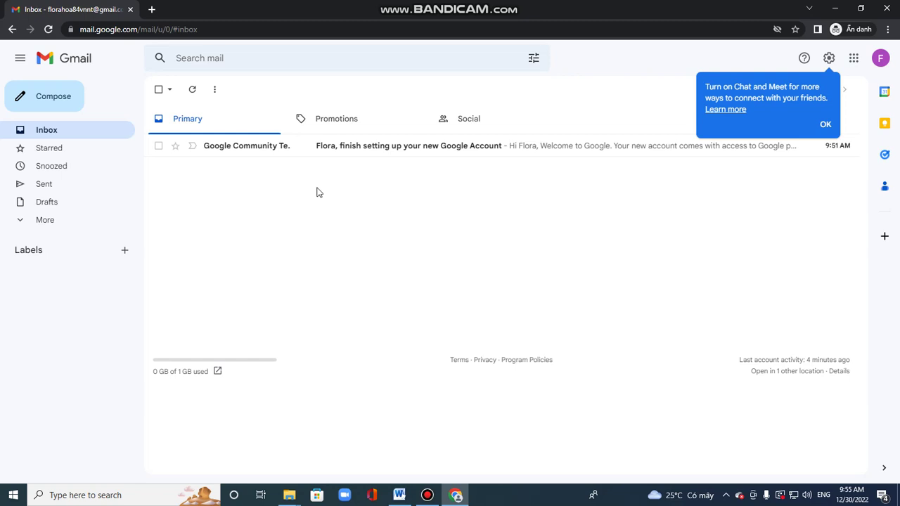
Read the 'finish setting up your new Google Account' email, then minimize Chrome to show the Bandicam folder
click(355, 147)
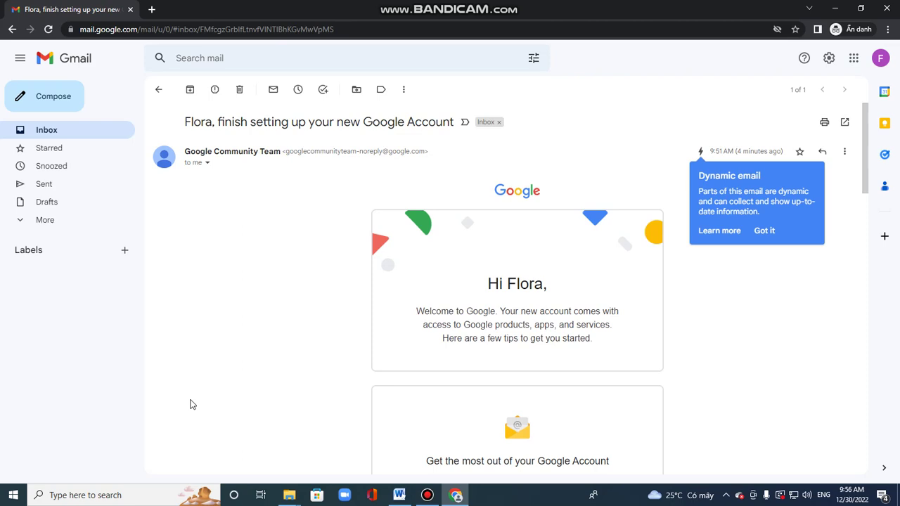
click(834, 9)
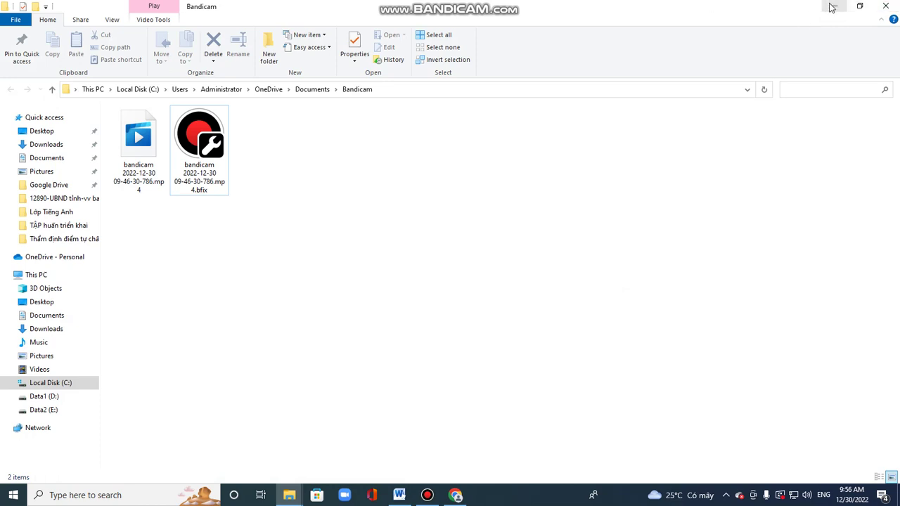
click(427, 495)
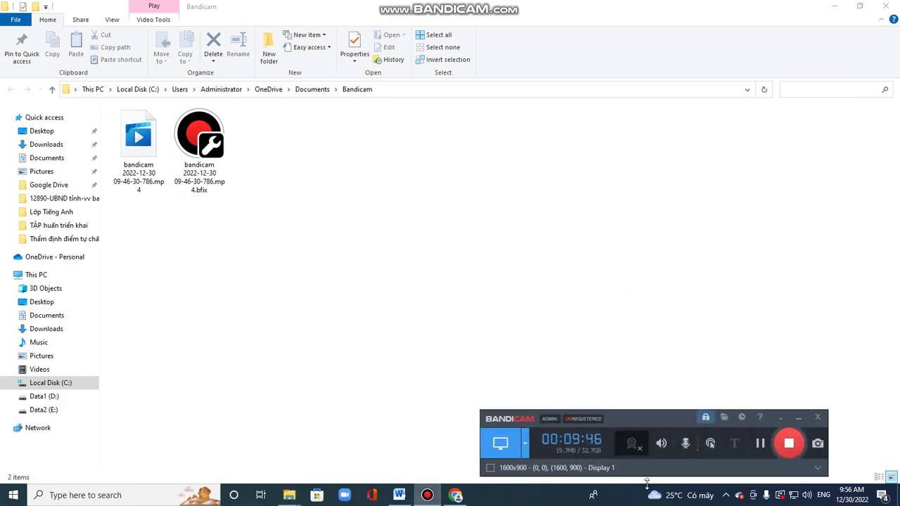